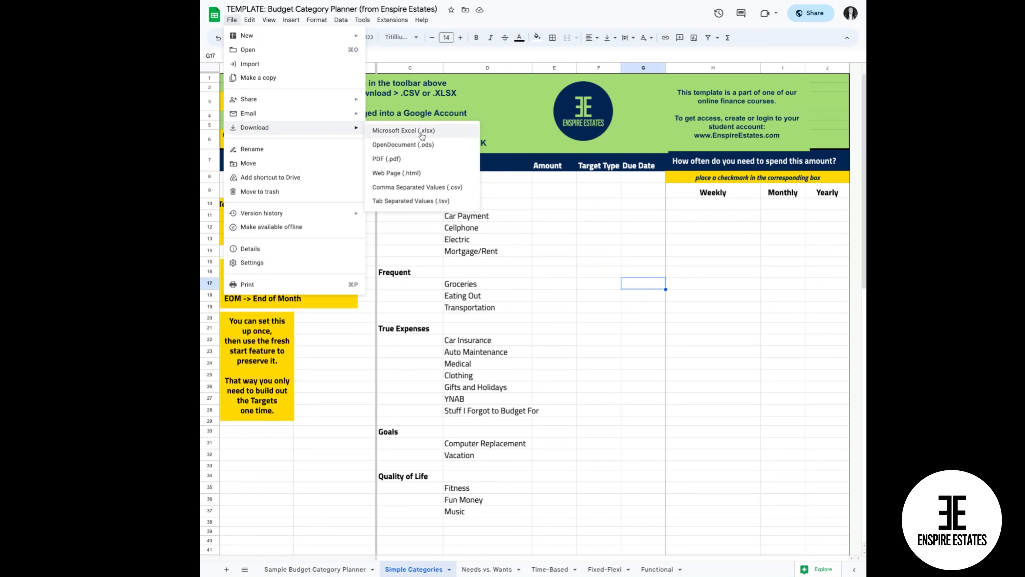
click(496, 100)
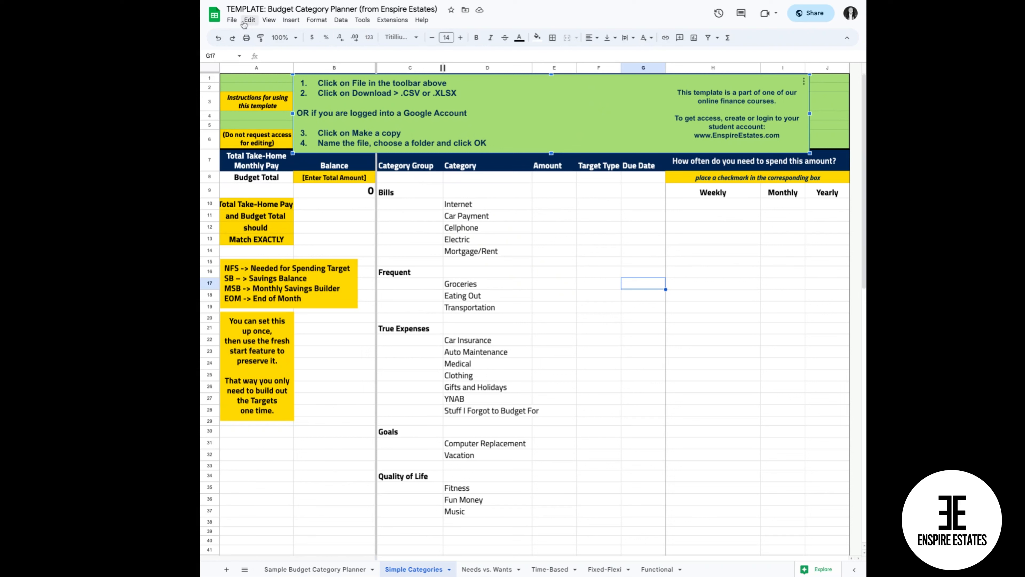
click(232, 23)
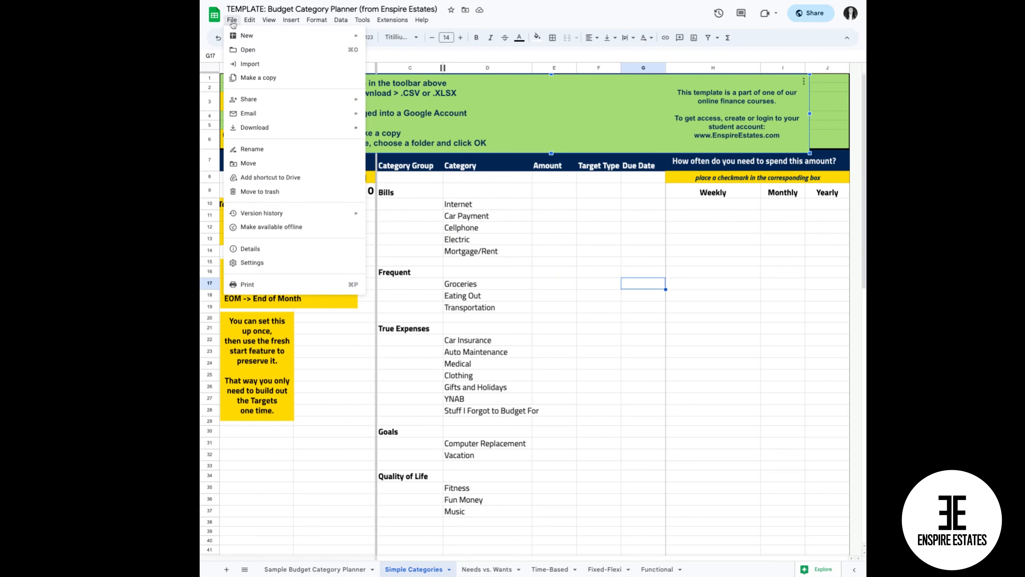
click(255, 79)
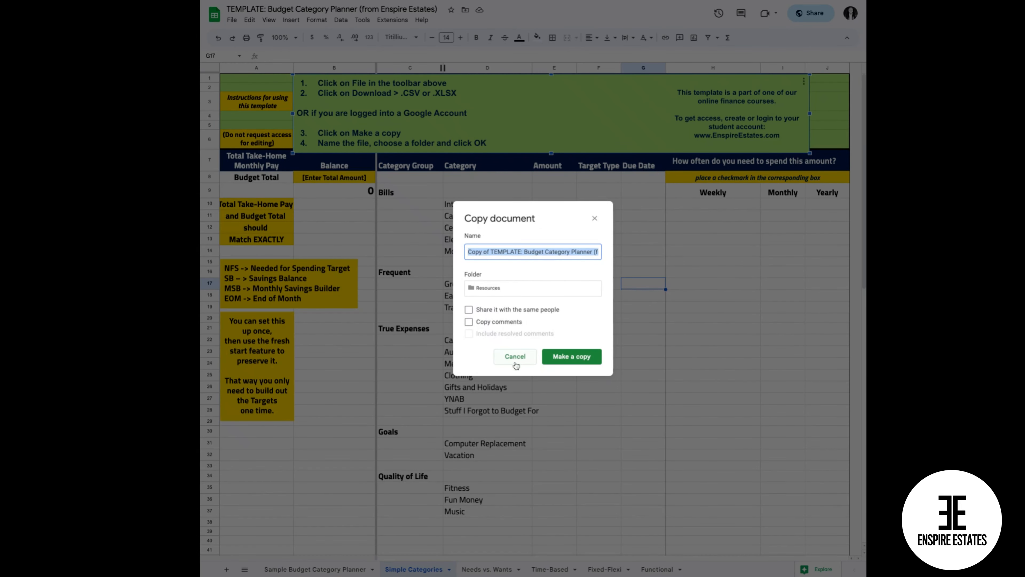
click(522, 358)
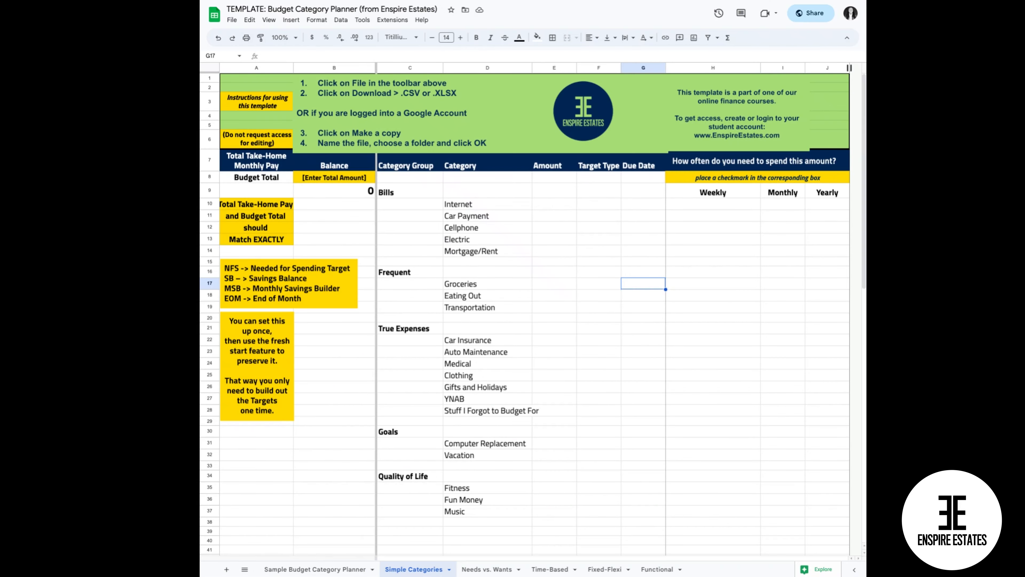
Replace the total amount placeholder in the Balance column (B8) with 3000.
click(260, 164)
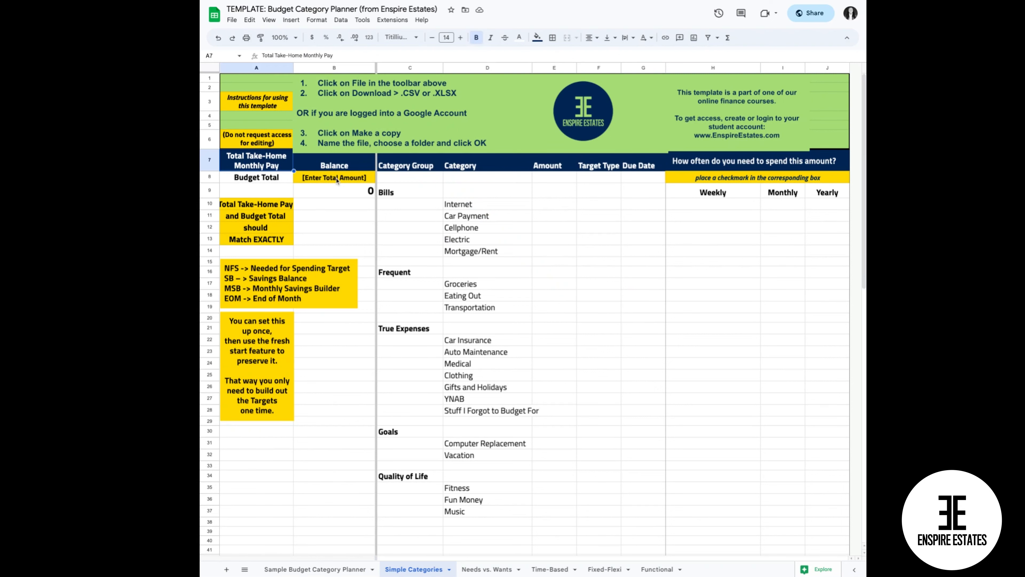
click(346, 180)
double_click(346, 180)
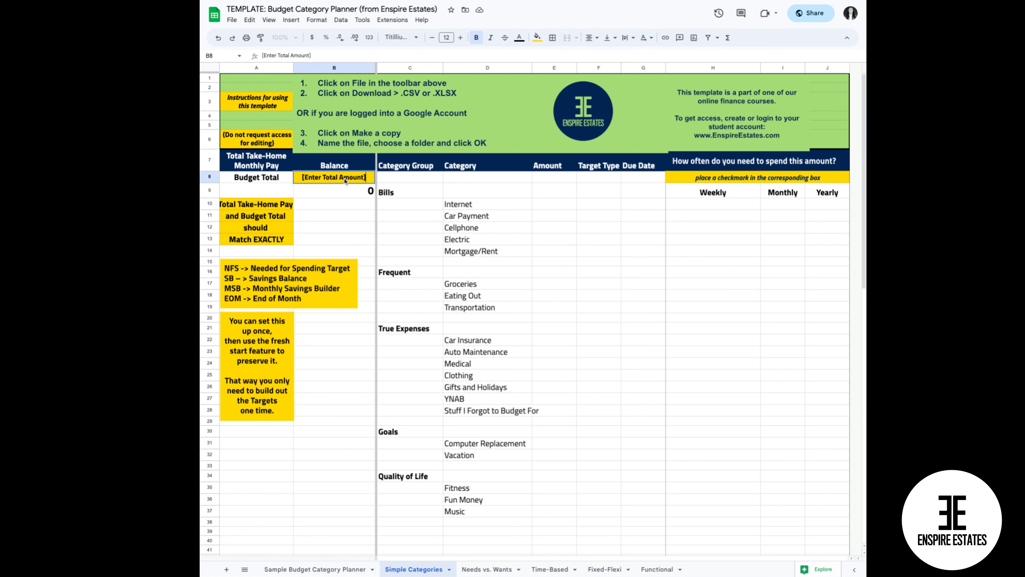
drag(370, 177, 296, 177)
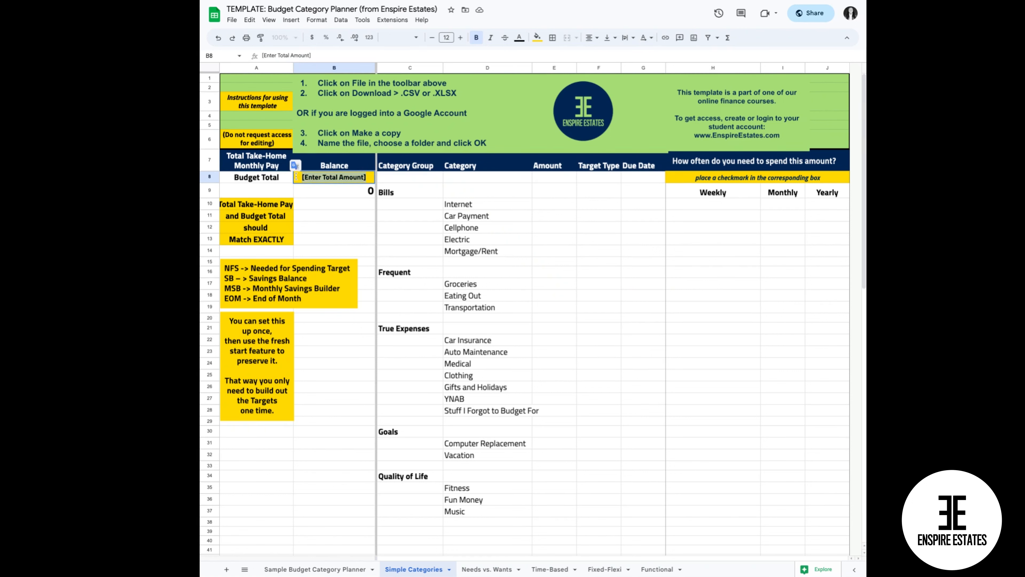
text(3000)
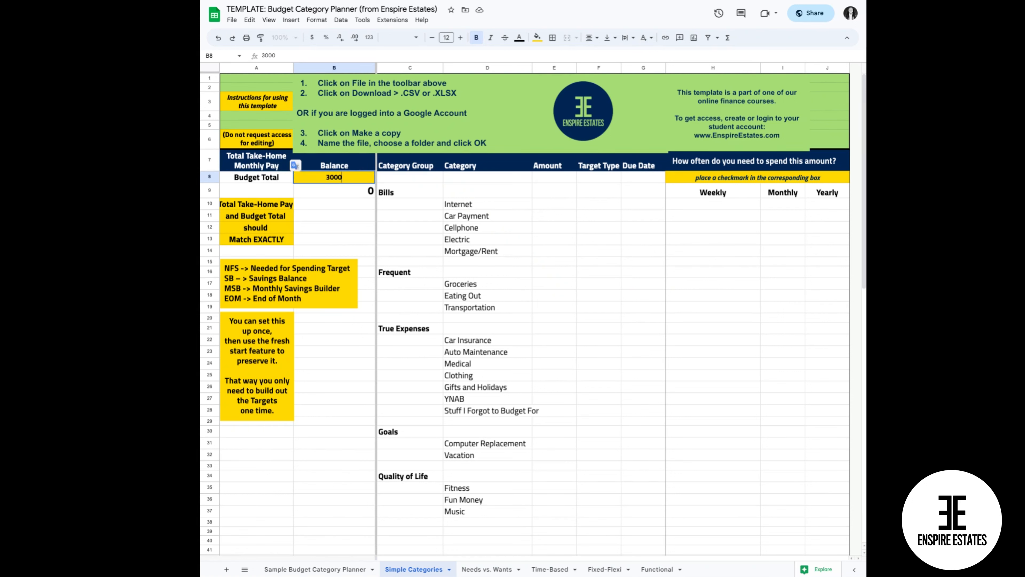
key(Return)
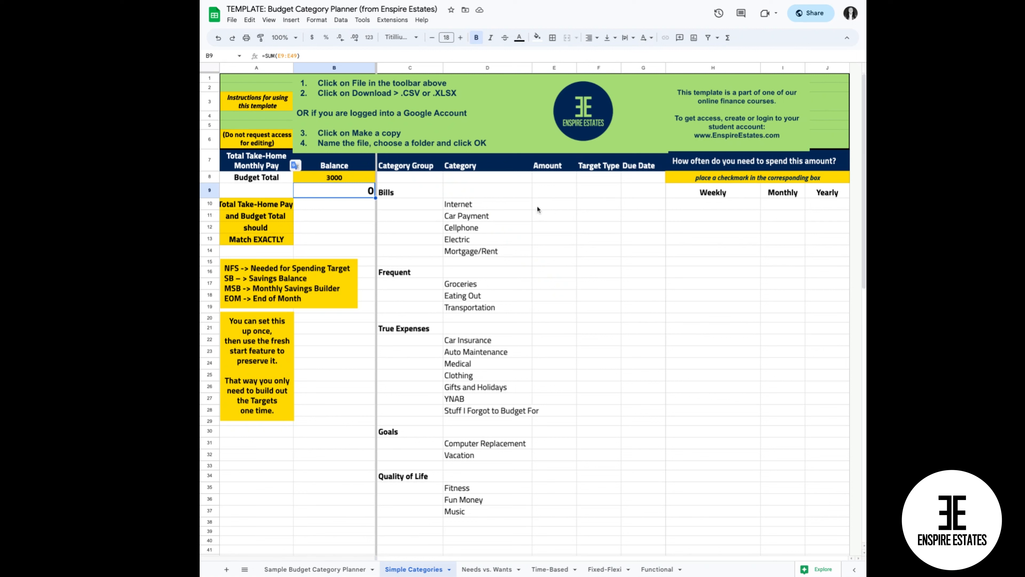
Enter the Bills amounts: Internet 50, Car Payment 30, Cellphone 50, Electric 30 and Mortgage/Rent 1000.
click(552, 209)
text(50)
key(Return)
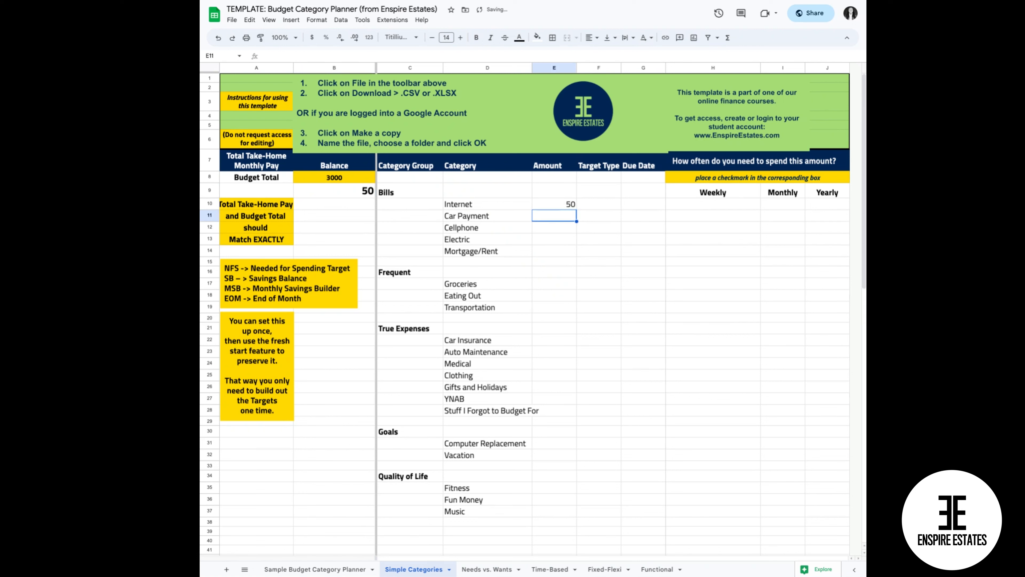
text(30)
key(Return)
text(50)
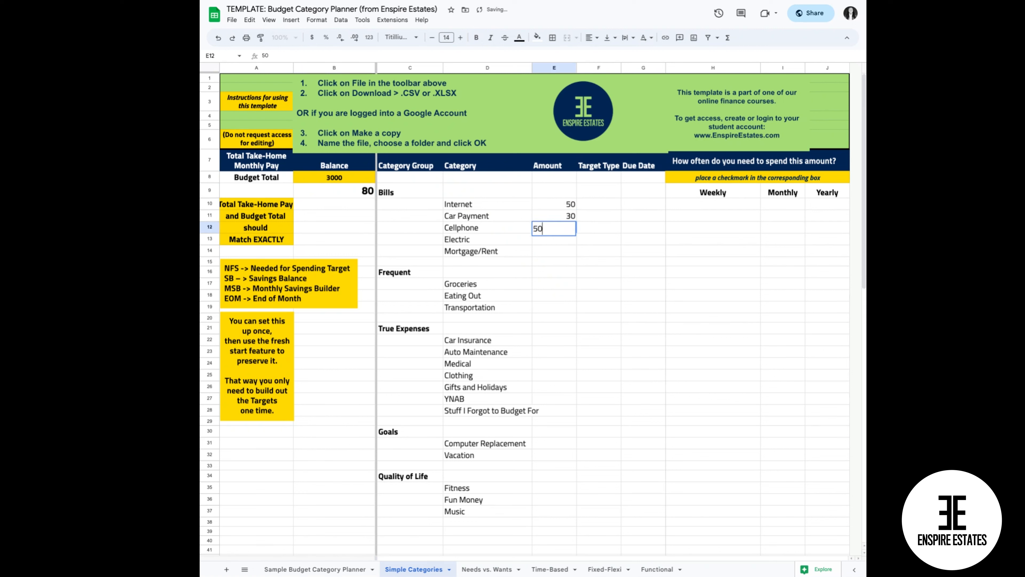
key(Return)
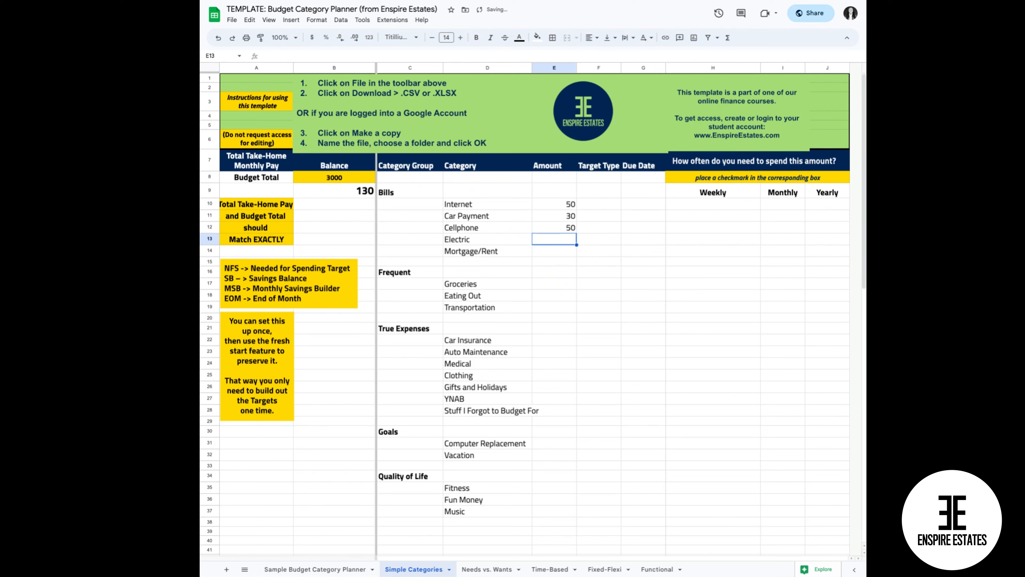
text(30)
key(Return)
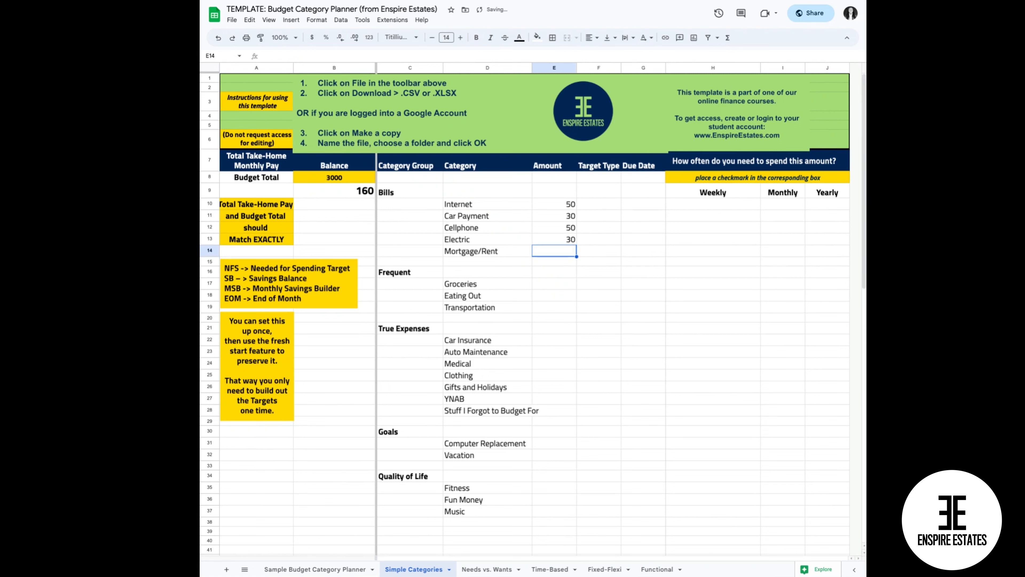
text(1000)
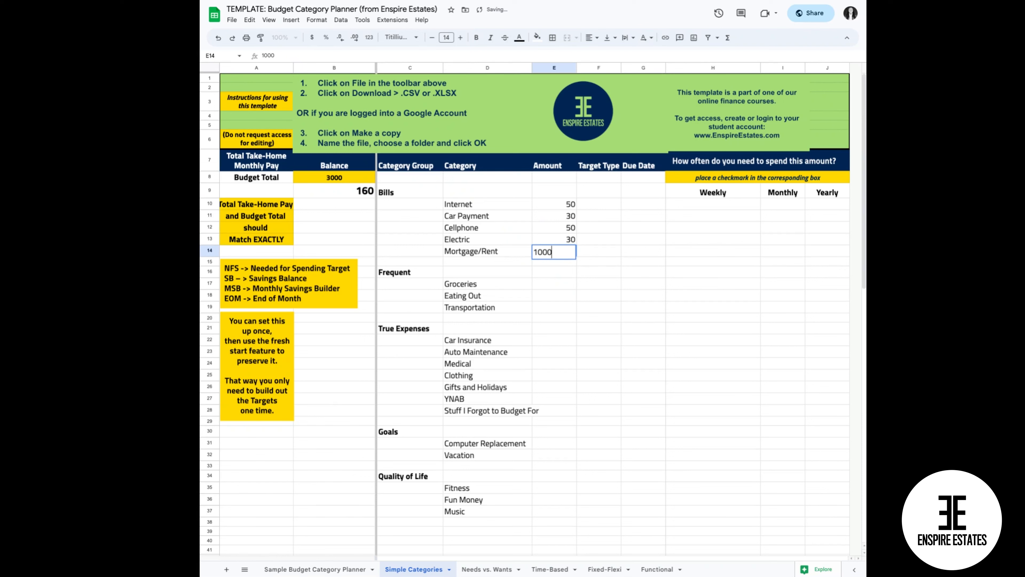
click(645, 250)
Paste the copied amounts into the Amount column at E17:E37, from 20 for Groceries to 80 for Music.
drag(552, 284, 554, 511)
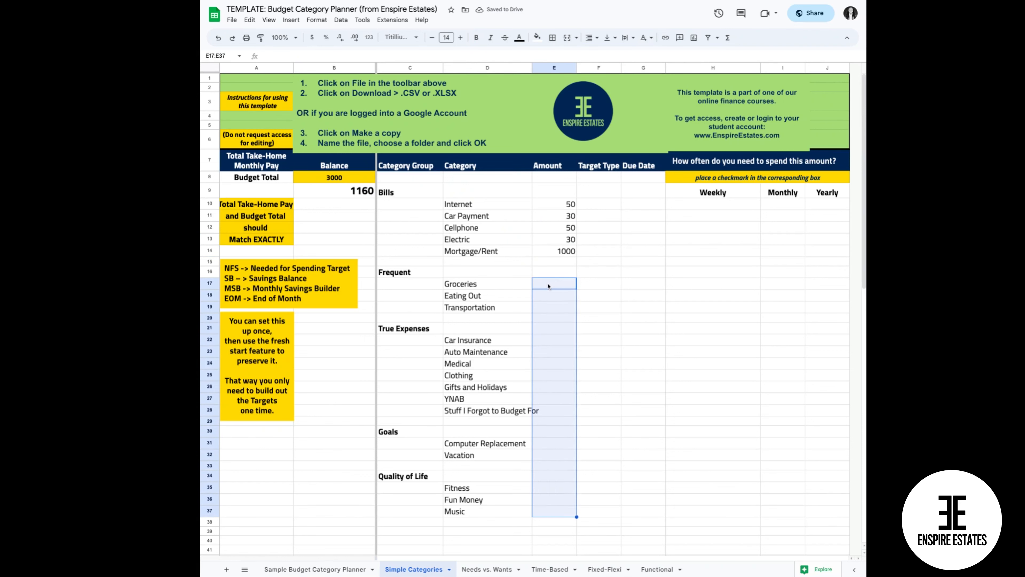
right_click(547, 328)
click(574, 322)
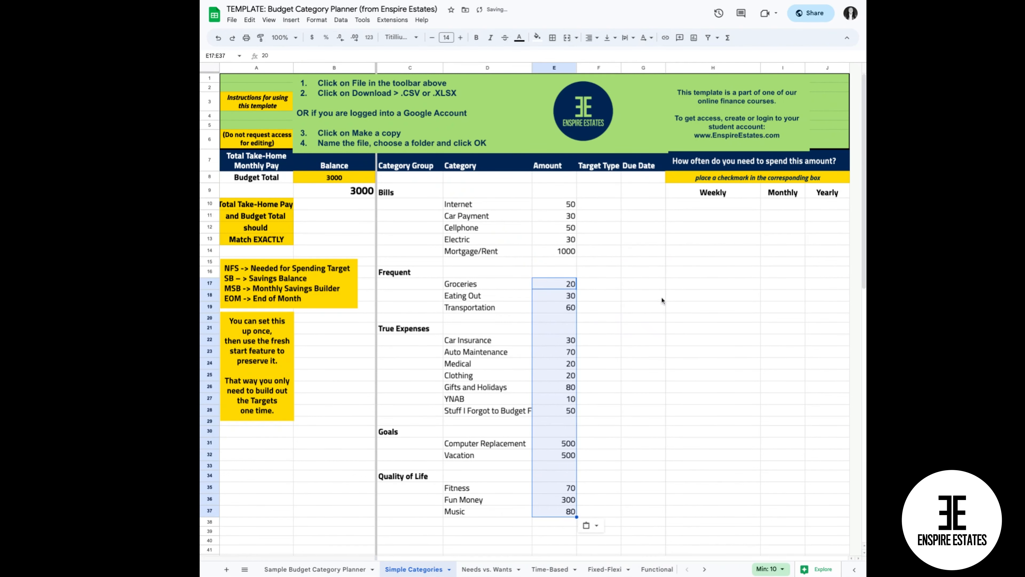
click(662, 300)
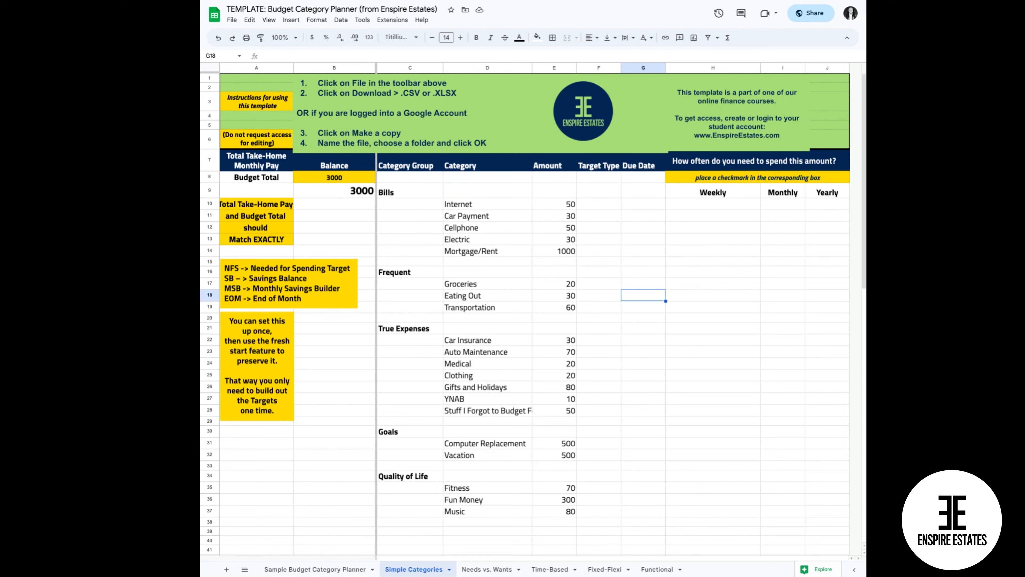
click(610, 168)
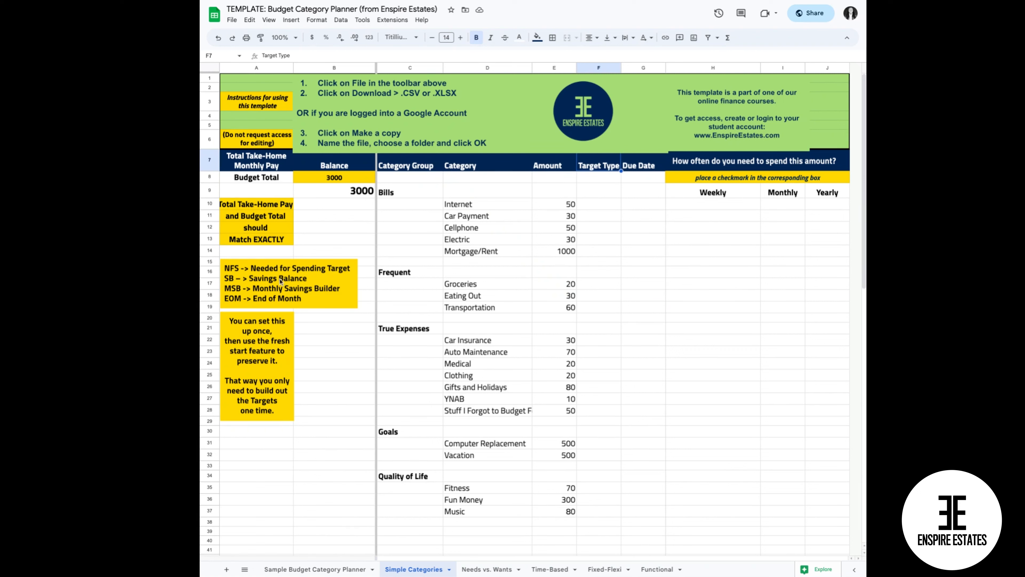
click(307, 273)
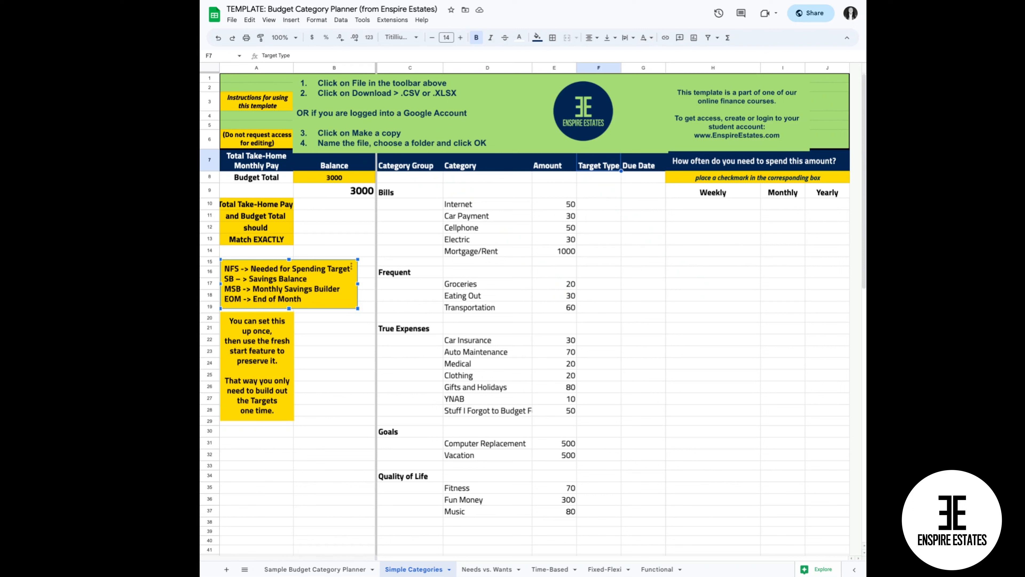
click(648, 169)
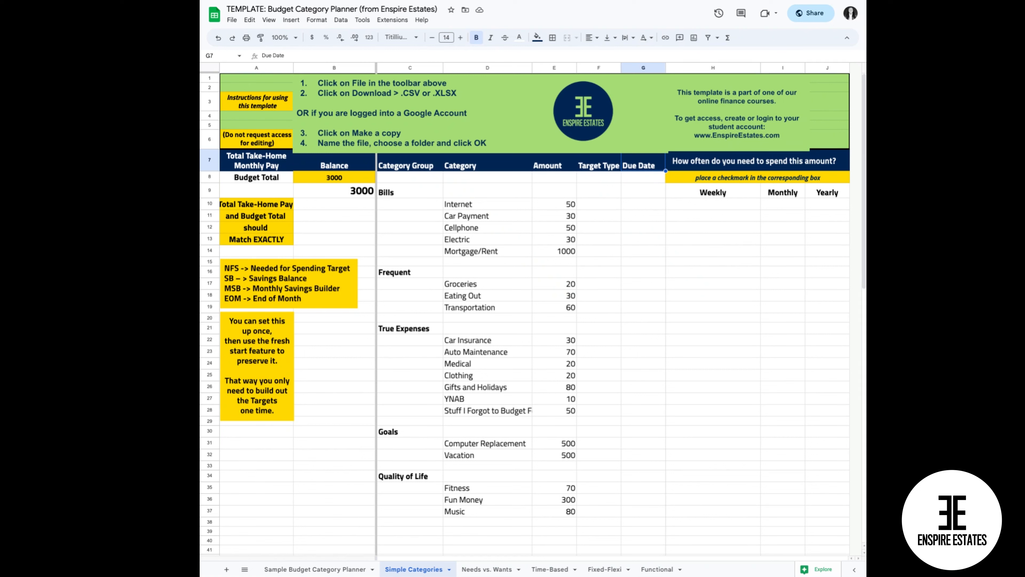
Fill in the Mortgage/Rent row with target type NFS, due date 1st and an x under Monthly.
click(603, 254)
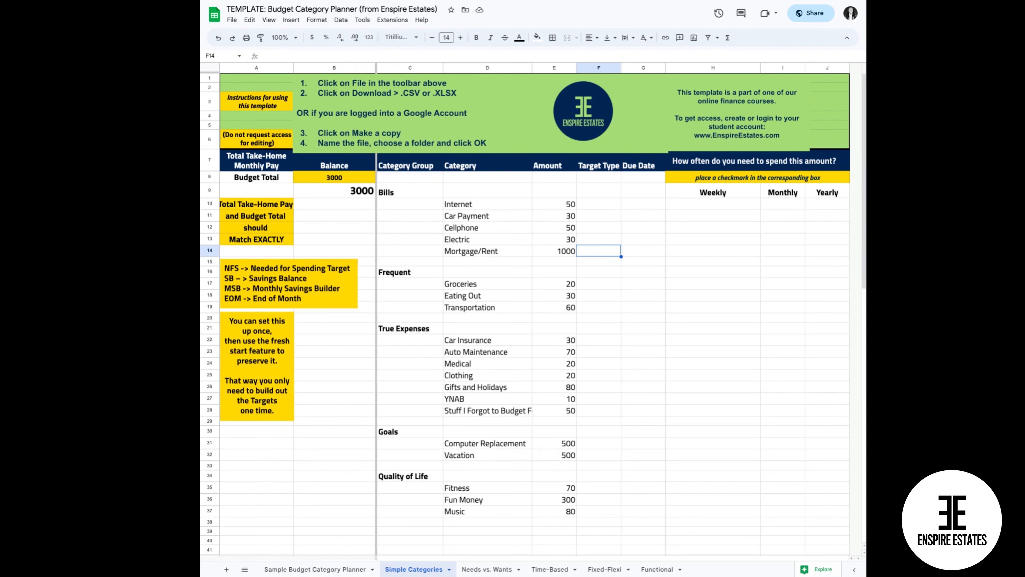
text(NFS)
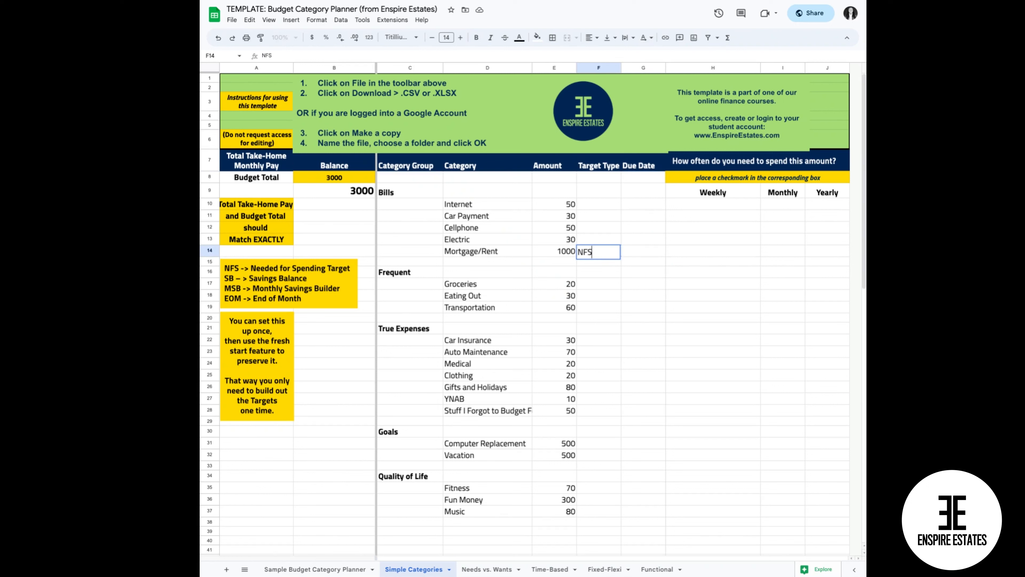
key(Tab)
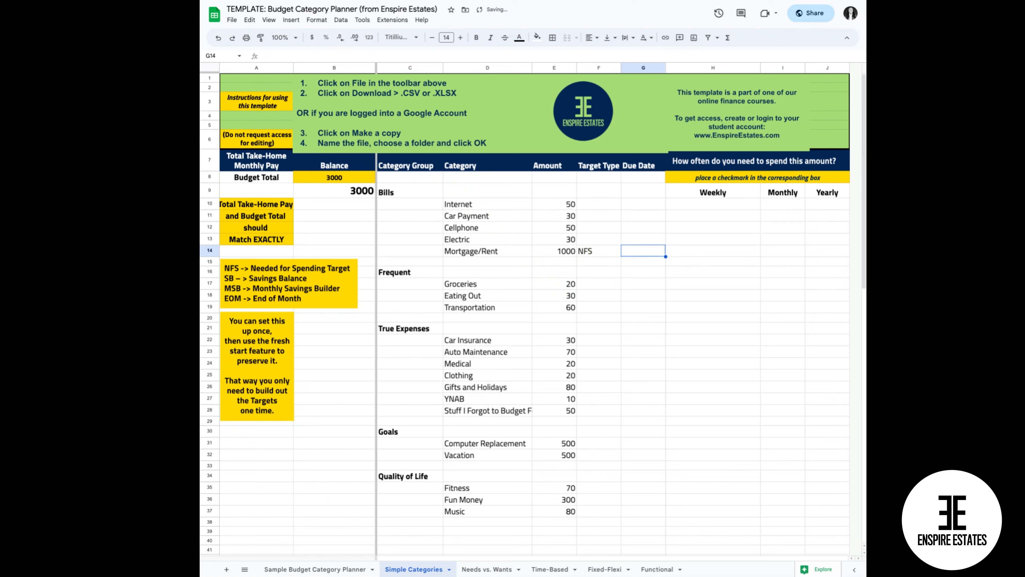
text(1st)
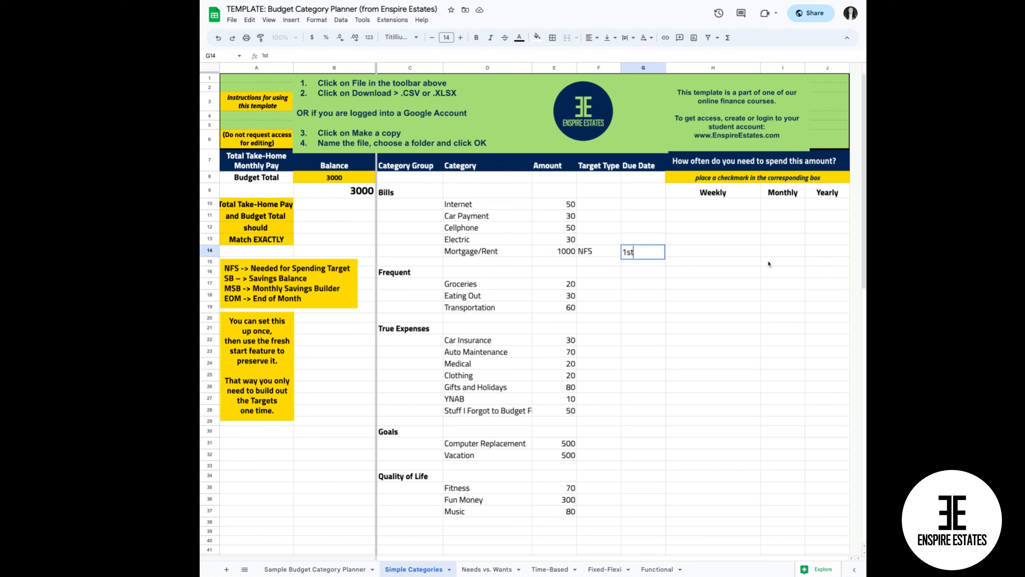
click(777, 254)
text(x)
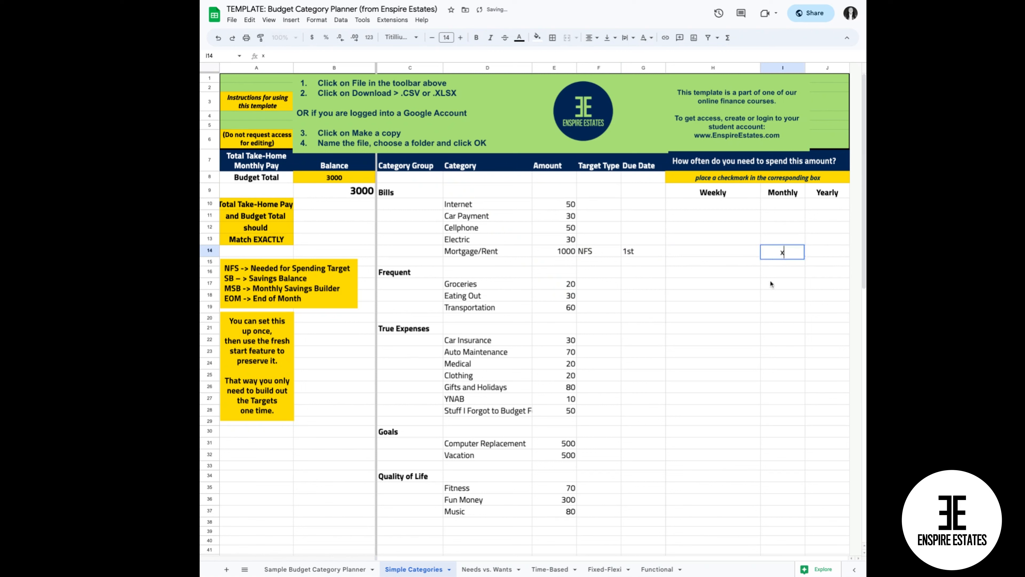
click(778, 288)
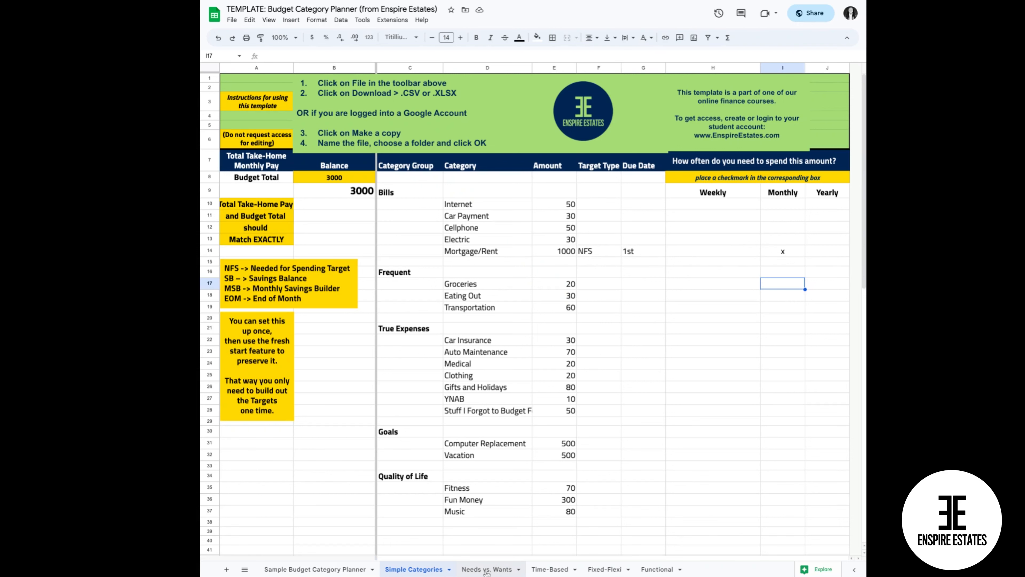
Examine the Time-Based, Fixed-Flexi and Functional category layouts, and the filled-in rows of the Sample Budget Category Planner sheet.
click(524, 573)
click(552, 572)
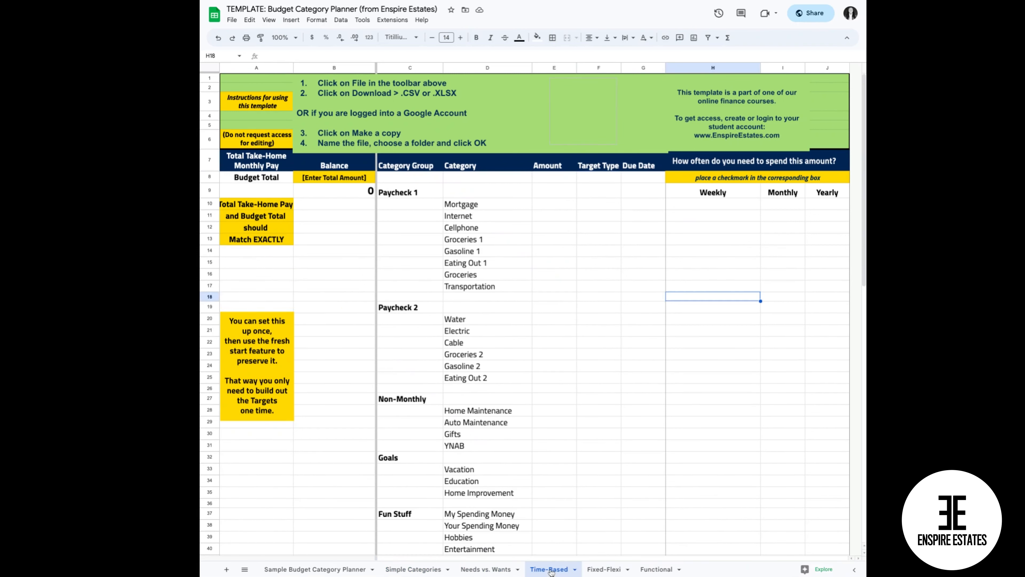
click(601, 572)
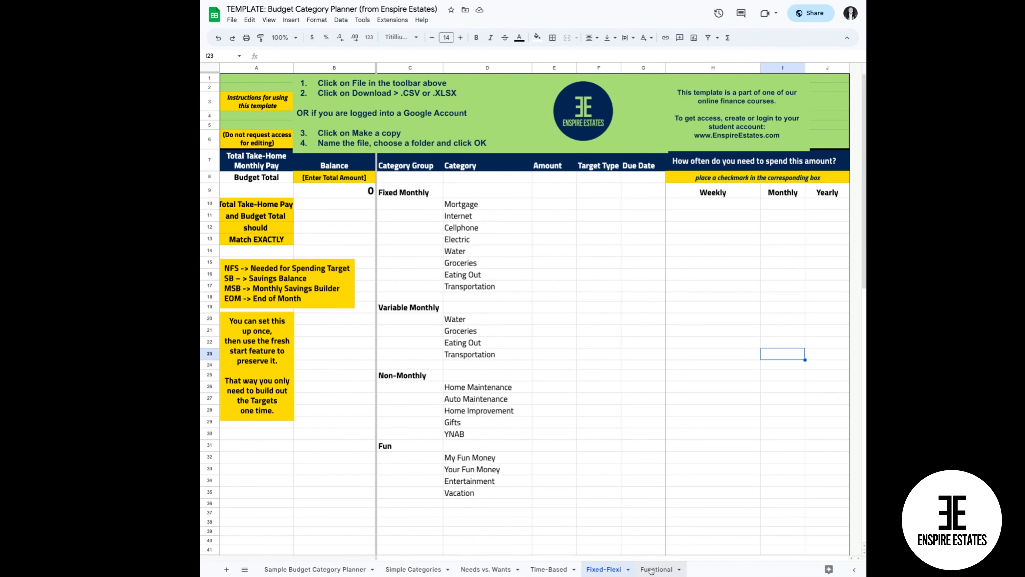
click(655, 570)
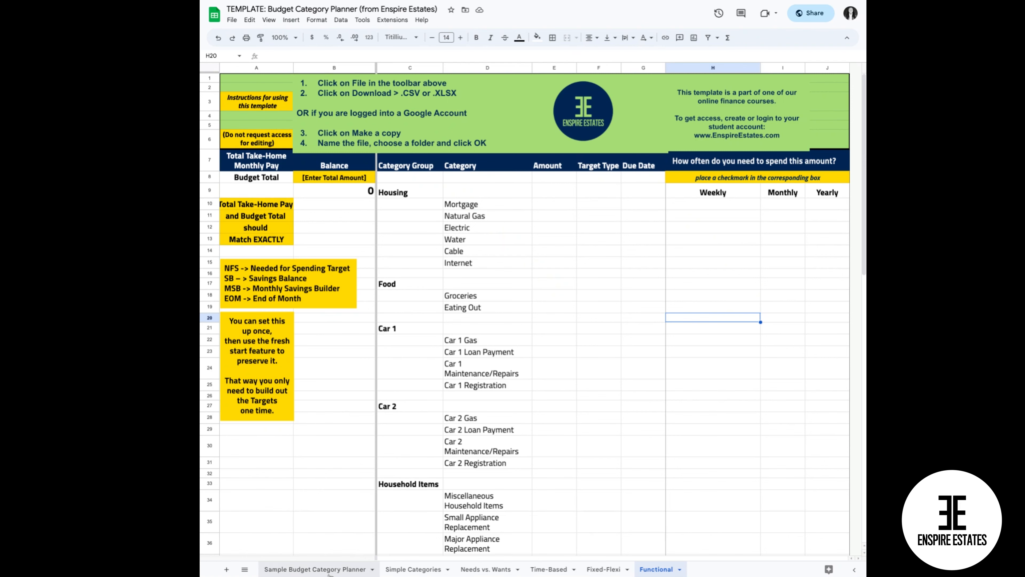
click(318, 569)
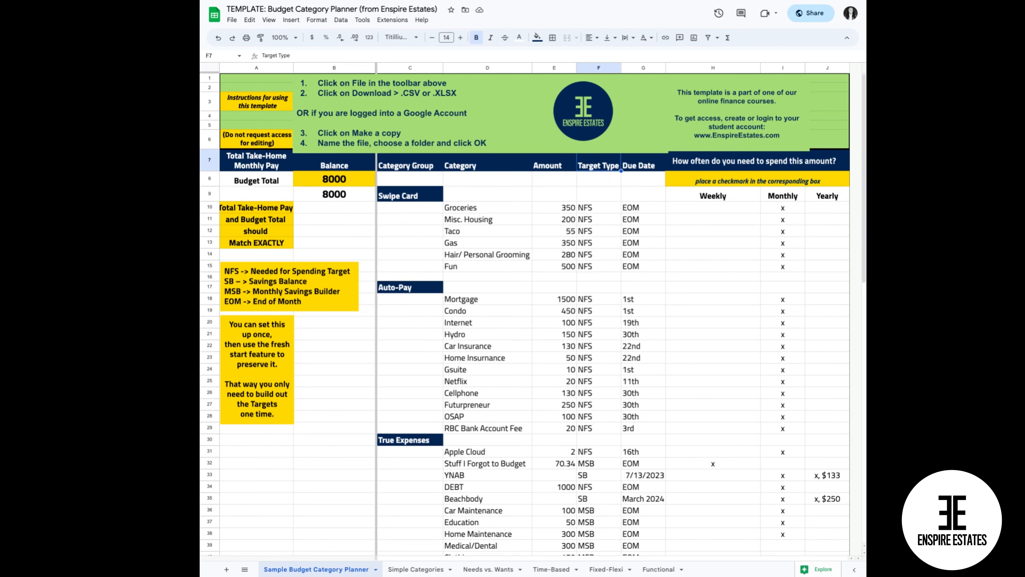
scroll(579, 395, down, 2)
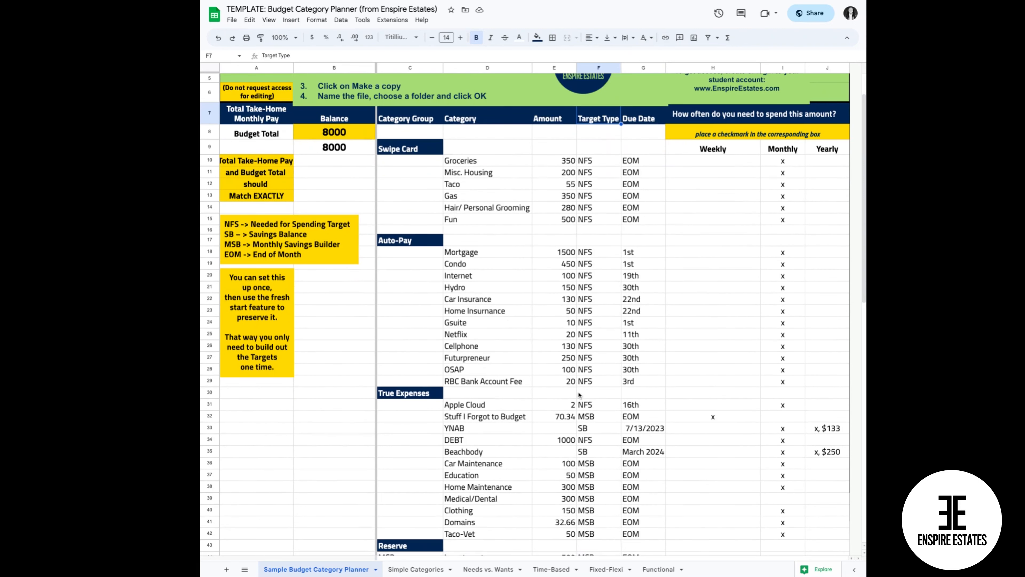
scroll(525, 314, down, 1)
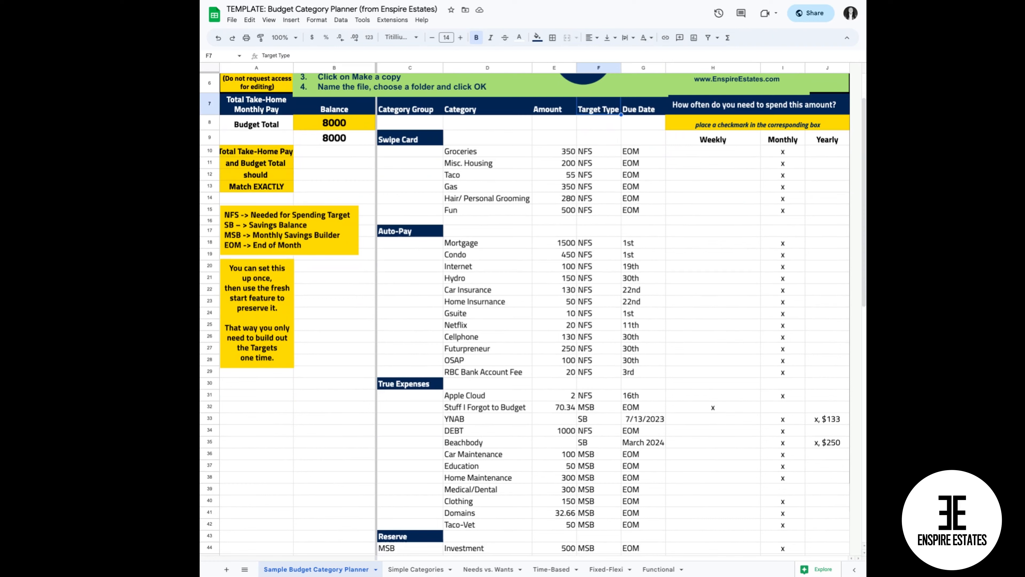
scroll(533, 314, up, 3)
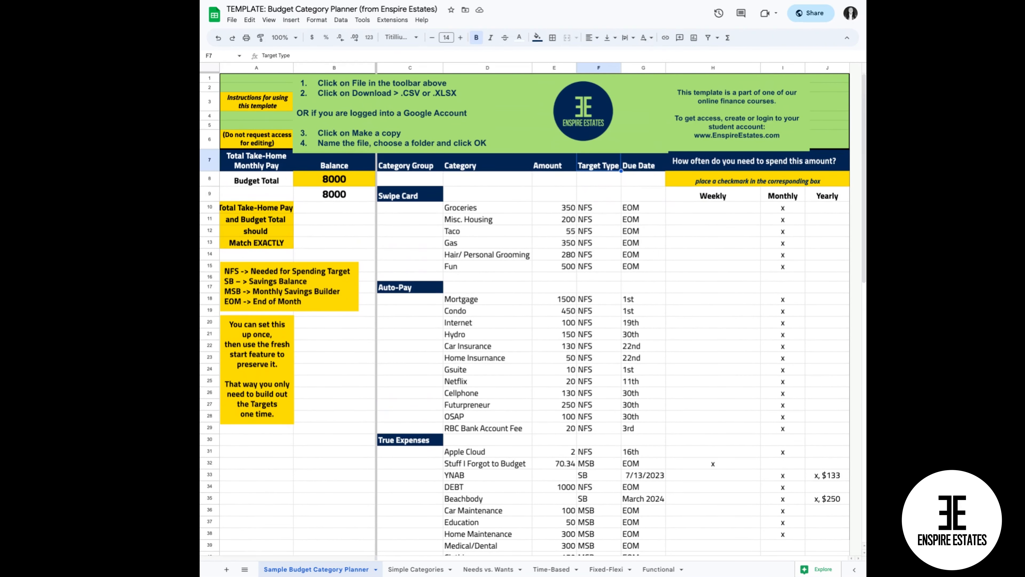